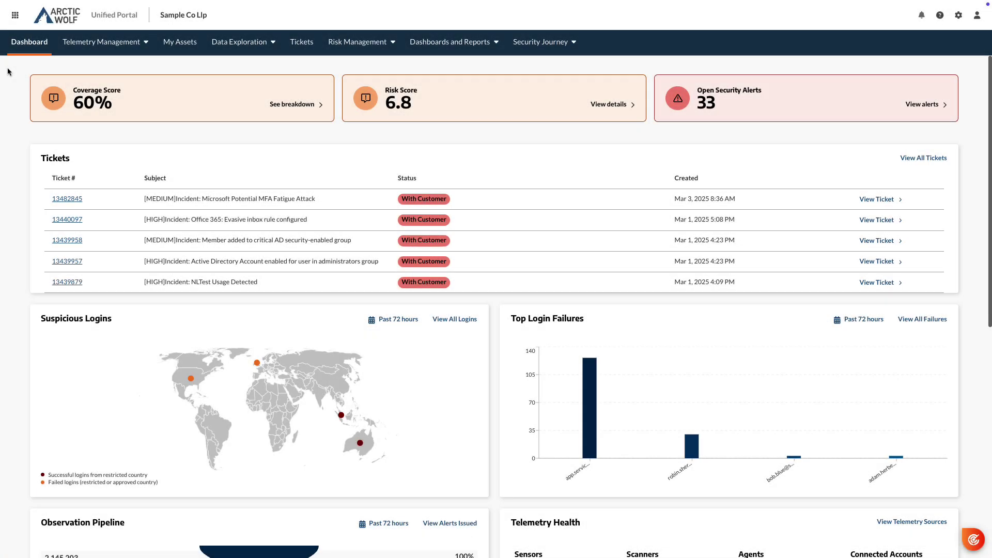
# - Switch from the security dashboard to the Managed Security Awareness Dashboard via the Switch To menu
pyautogui.click(14, 15)
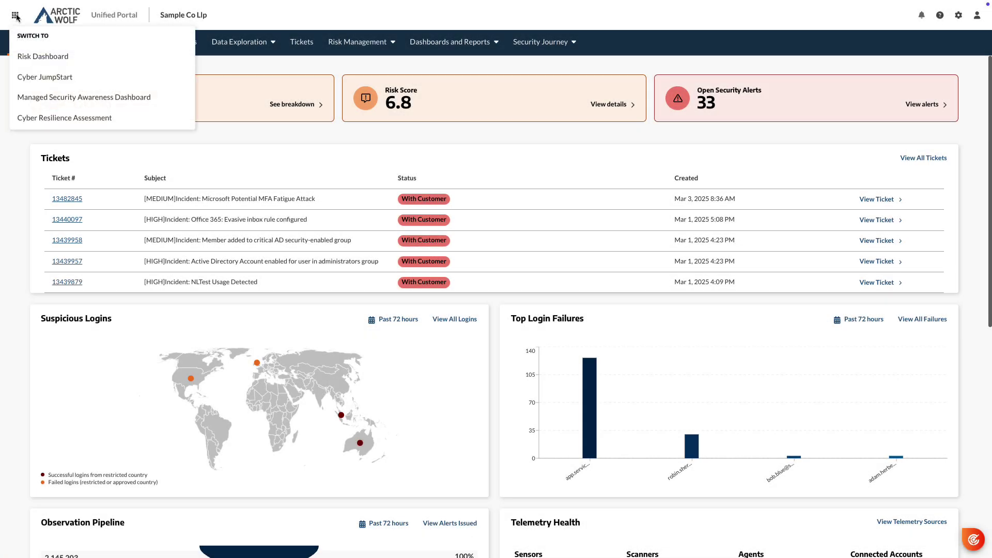
pyautogui.click(41, 98)
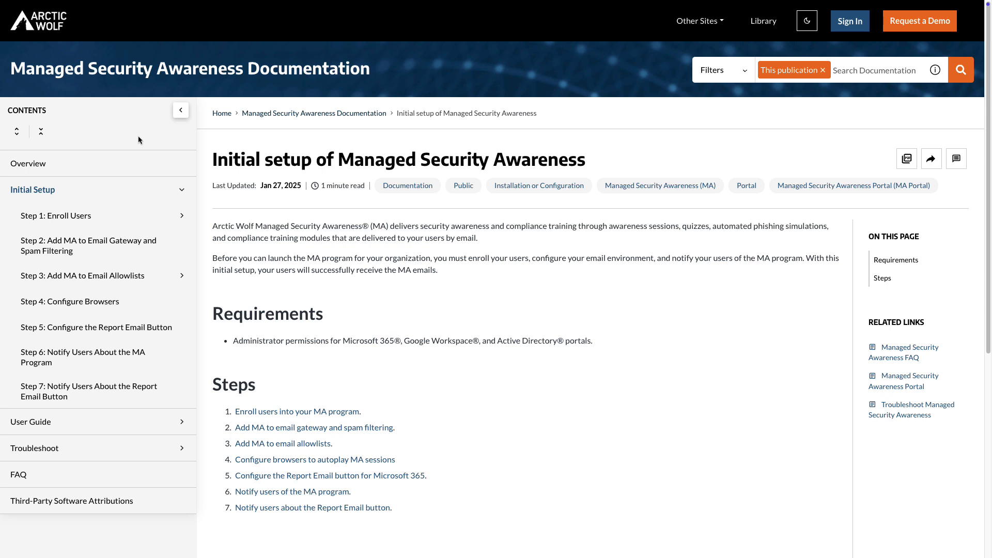
# - Read the setup guides for enrolling users, email allowlists and the Report Email button
pyautogui.click(131, 215)
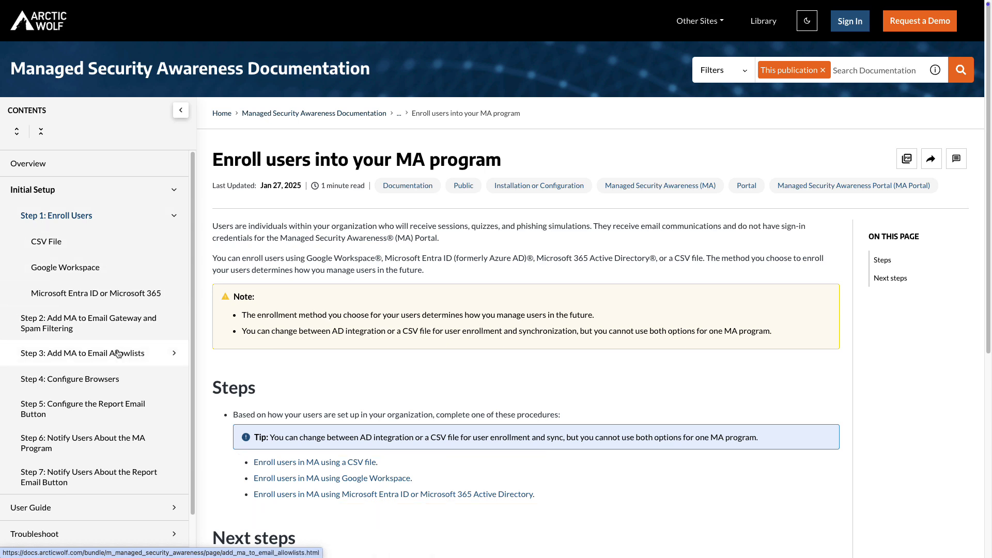
pyautogui.click(117, 353)
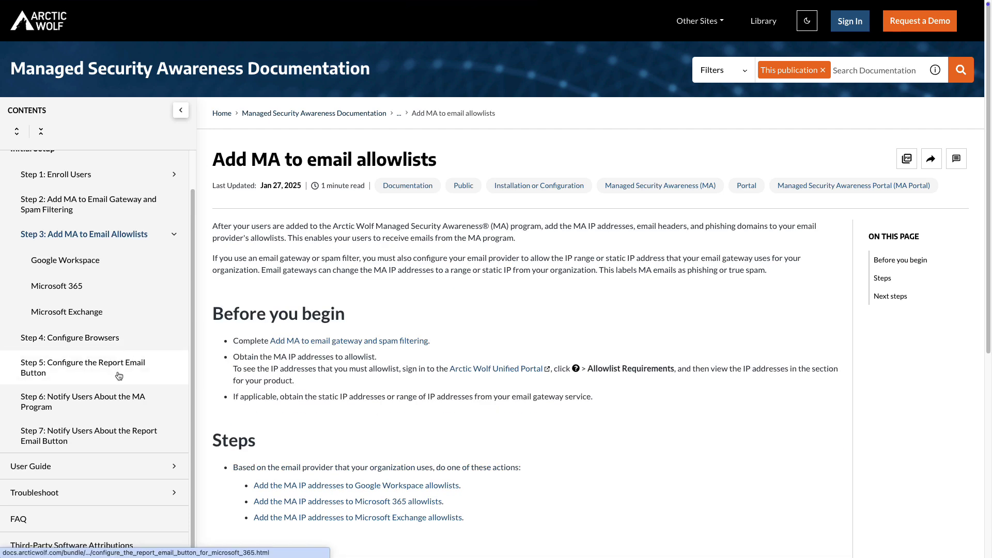
pyautogui.click(118, 376)
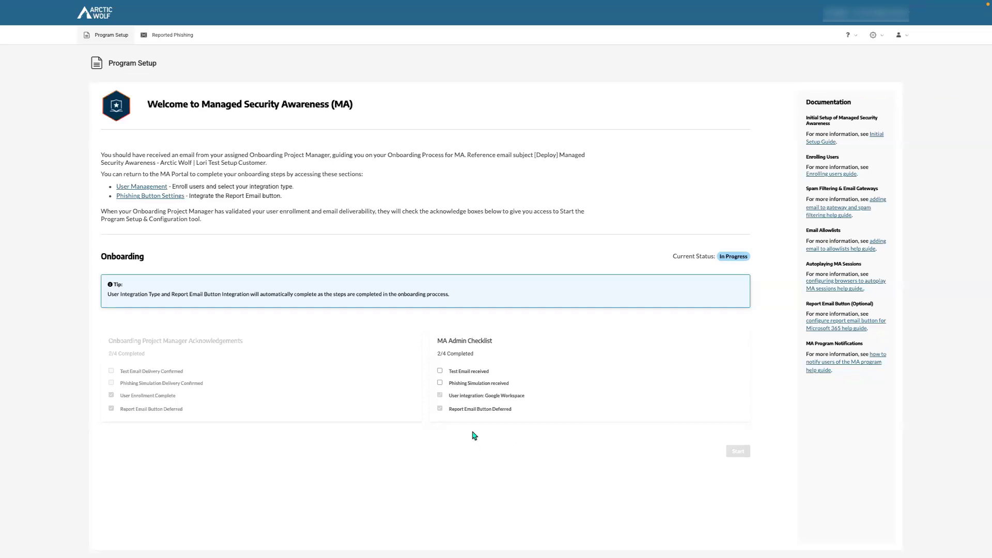
# - Mark Test Email and Phishing Simulation as received, then start program setup
pyautogui.click(440, 372)
pyautogui.click(440, 384)
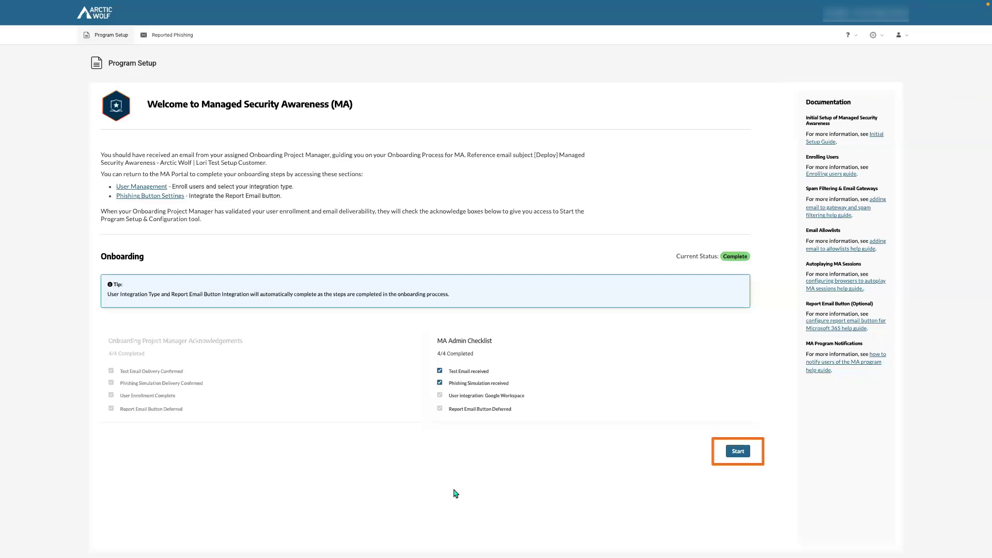
pyautogui.click(739, 454)
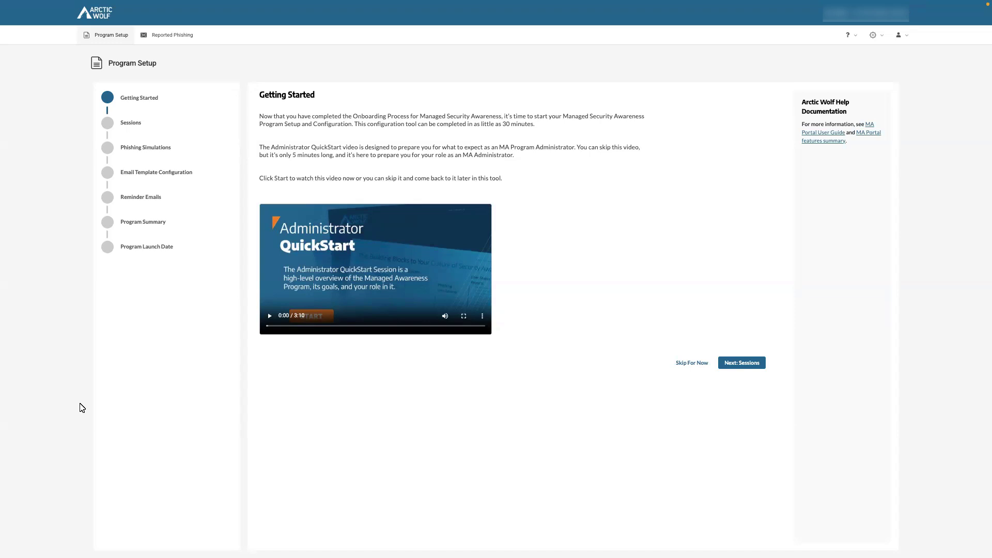
# - Play and pause the Administrator QuickStart video, then continue to Sessions
pyautogui.click(270, 317)
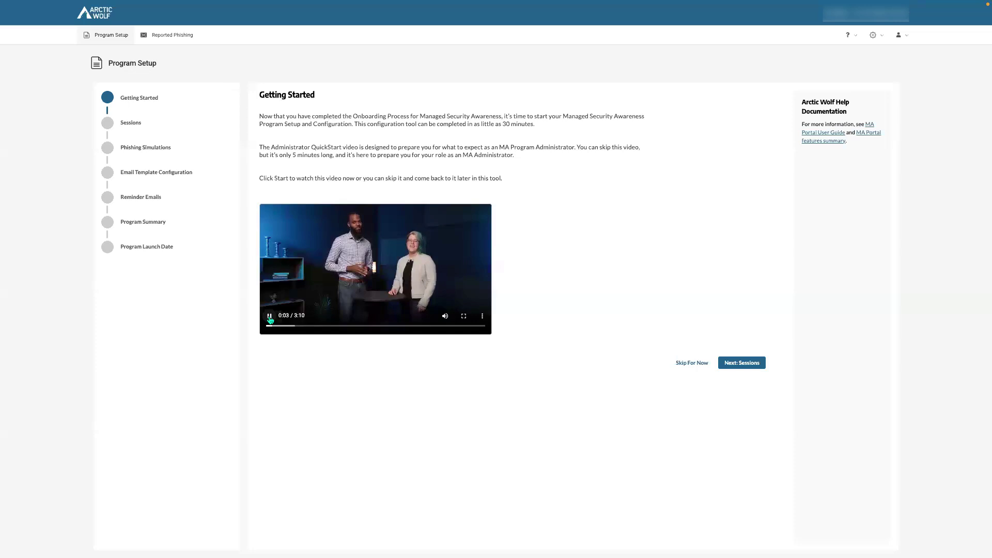
pyautogui.click(270, 316)
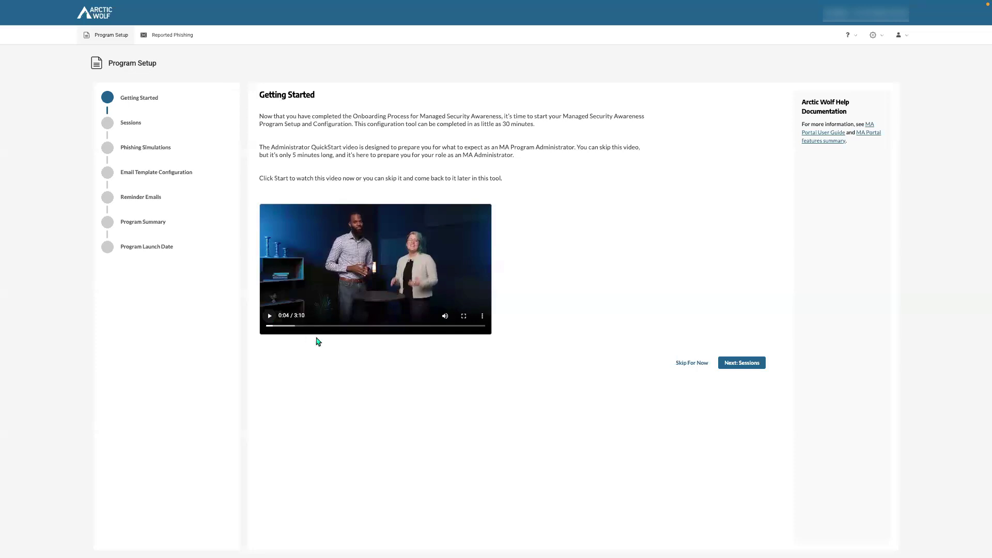
pyautogui.click(743, 362)
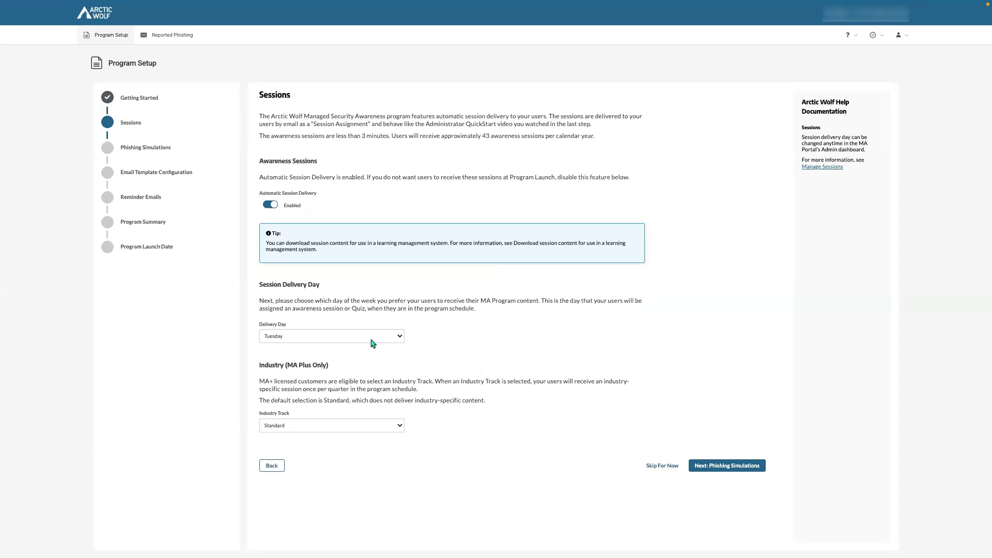
# - Set the Healthcare industry track and continue through Phishing Simulations to Email Templates
pyautogui.click(309, 424)
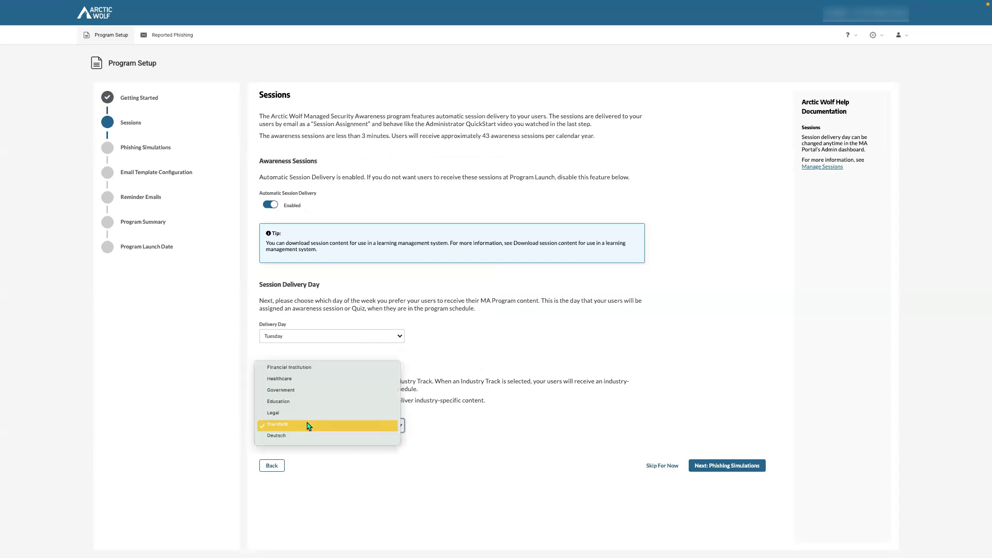
pyautogui.click(296, 380)
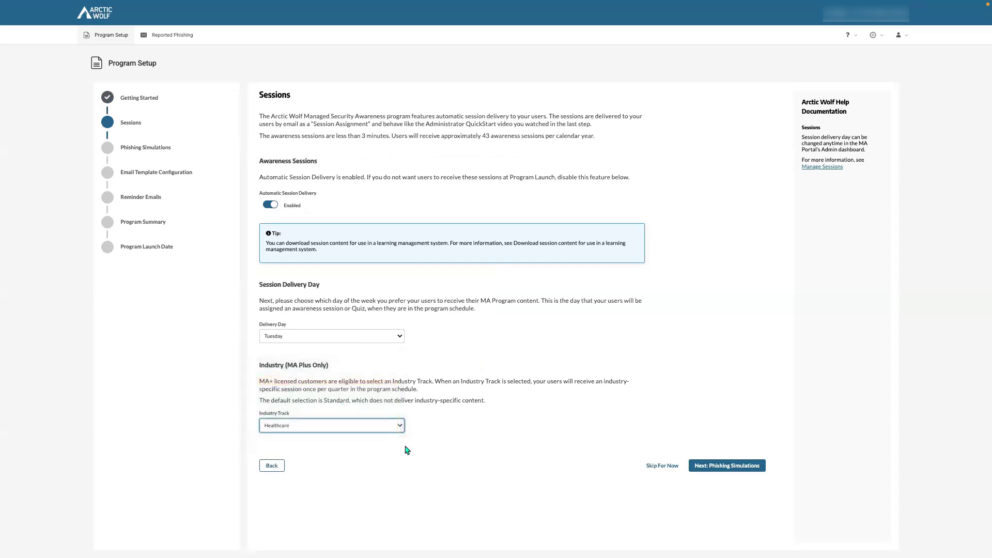
pyautogui.click(717, 466)
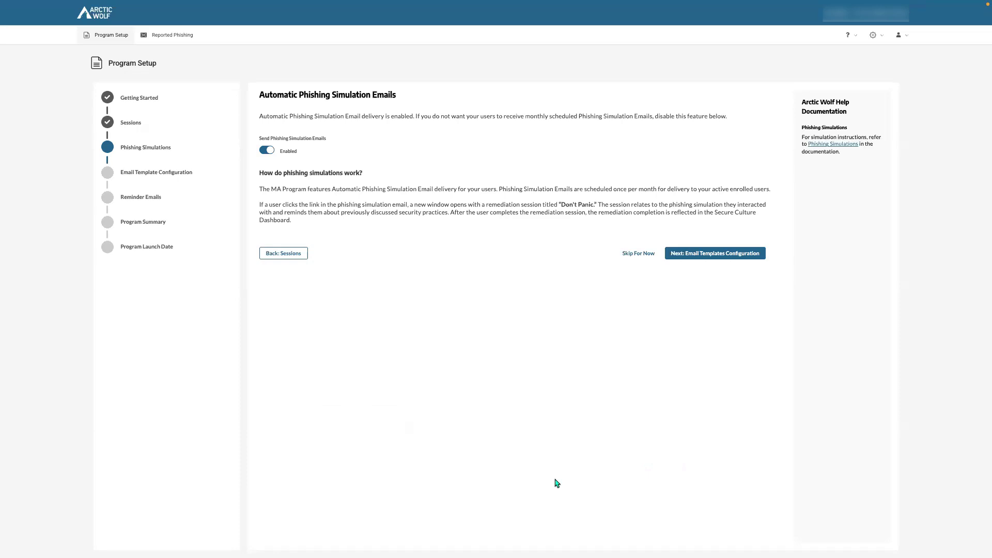
pyautogui.click(709, 256)
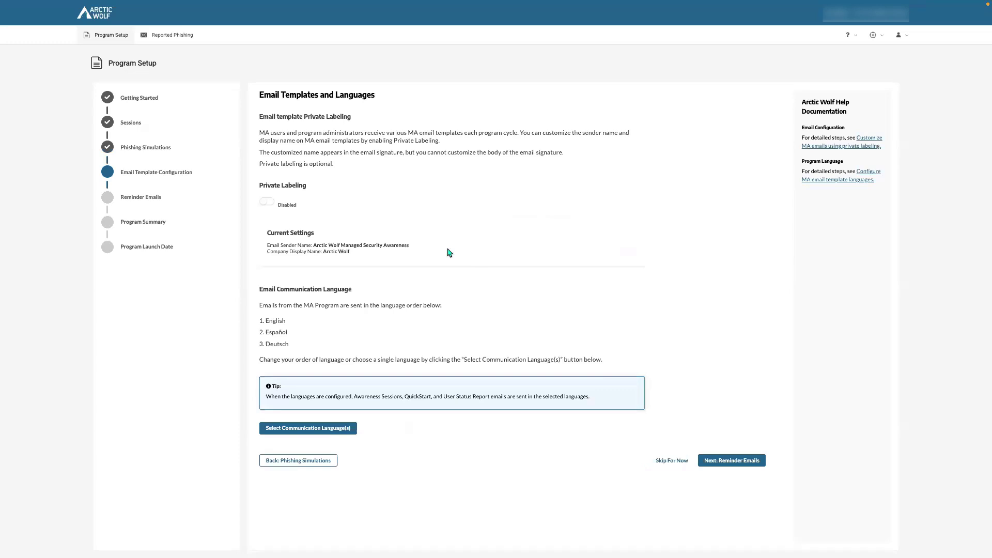
# - Enable and save private labeling, and remove Deutsch from the email languages
pyautogui.click(264, 206)
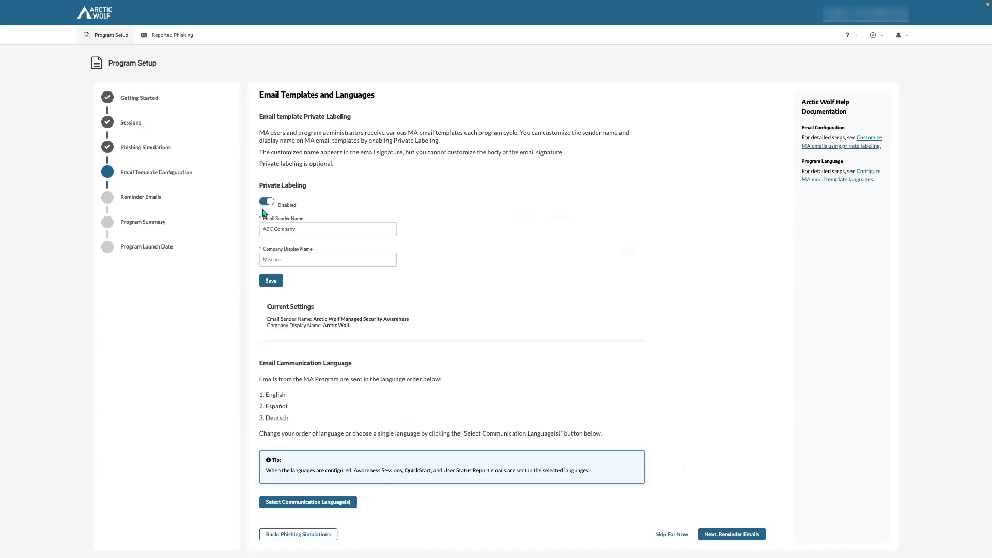
pyautogui.click(268, 283)
pyautogui.click(325, 501)
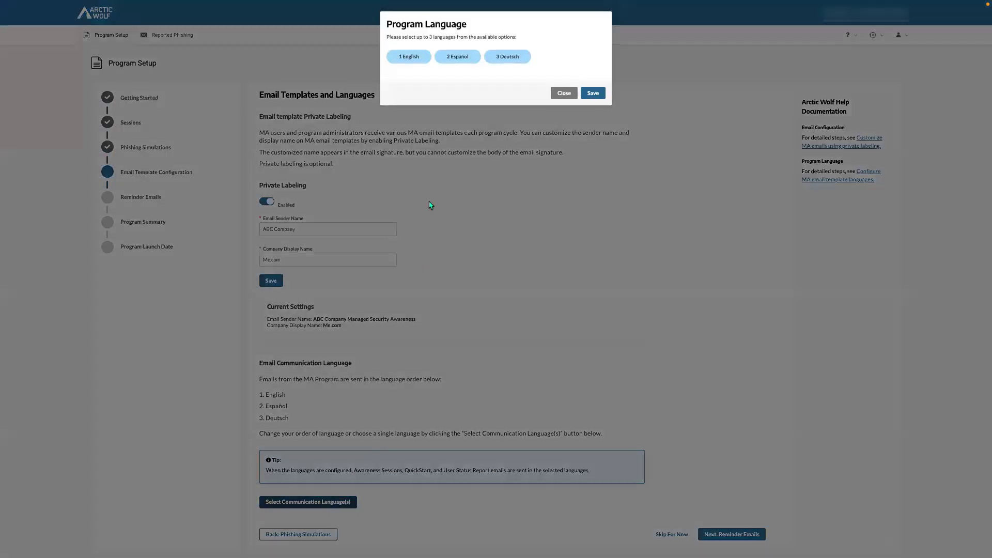
pyautogui.click(496, 60)
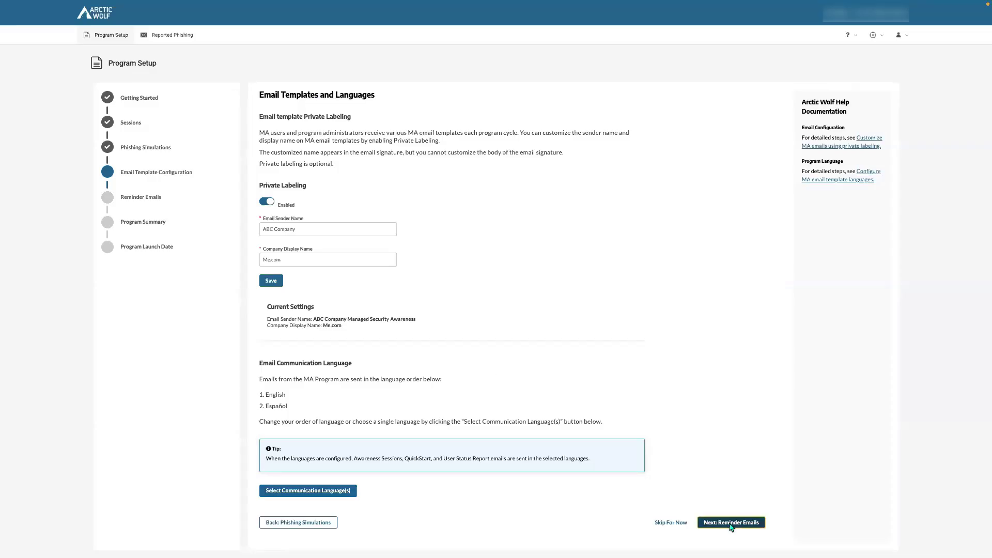
# - Continue past Reminder Emails and the Summary to the launch-date step
pyautogui.click(730, 523)
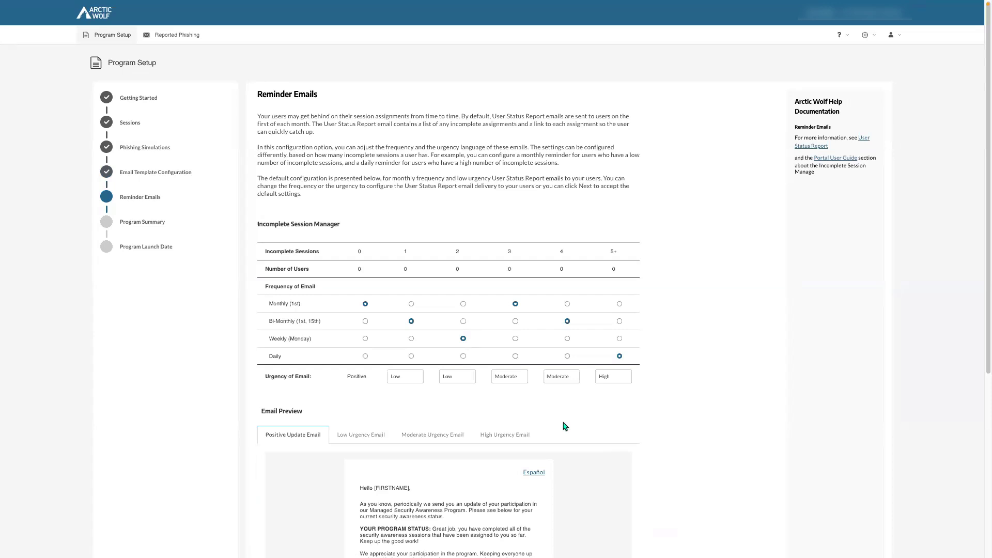
pyautogui.scroll(-5, 620, 465)
pyautogui.scroll(-5, 620, 465)
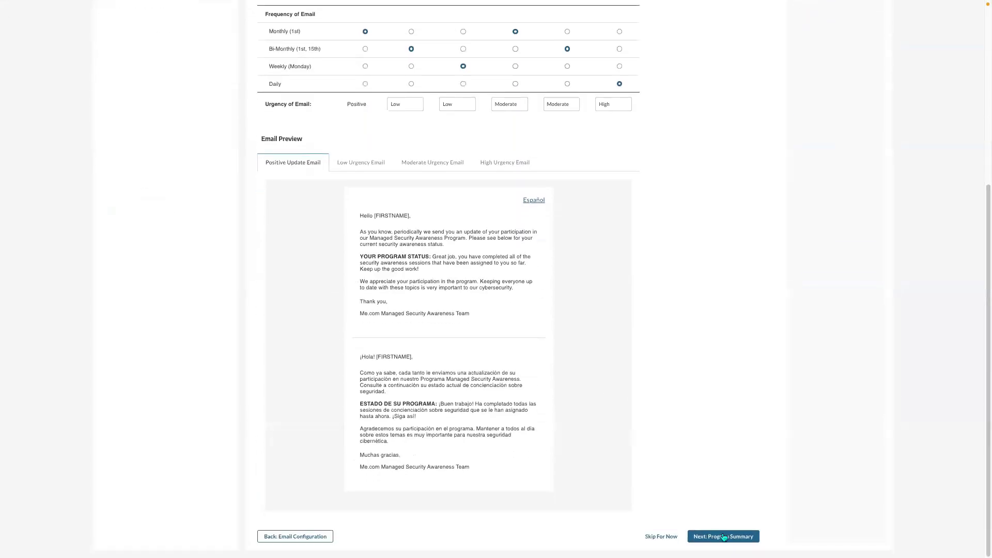
pyautogui.click(724, 537)
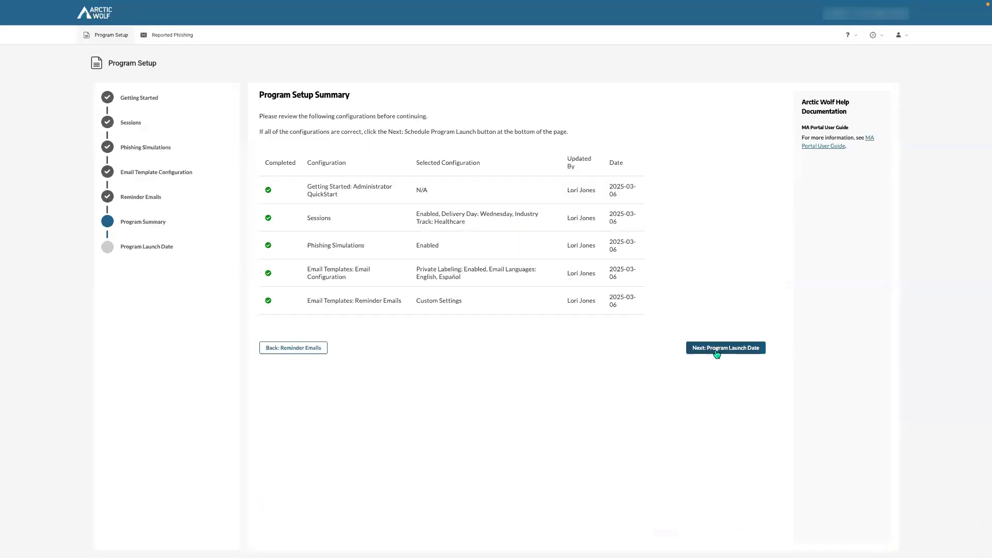
pyautogui.click(725, 348)
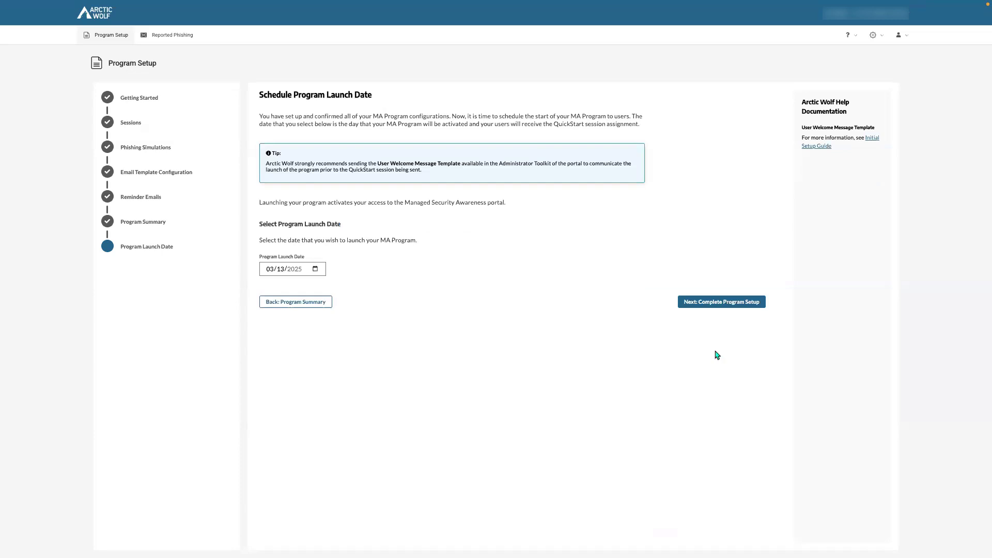
# - Set the program launch date to 03/20/2025 and complete program setup
pyautogui.click(316, 269)
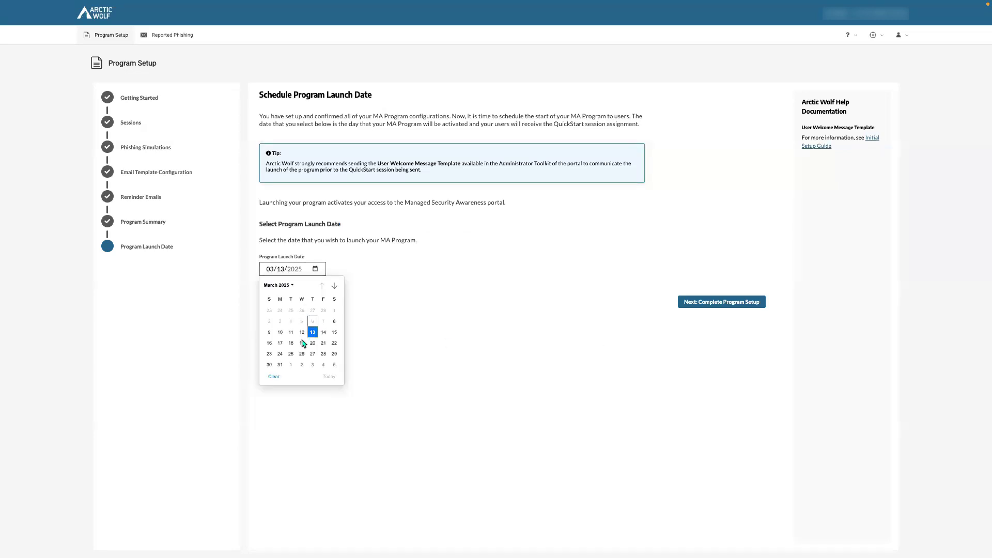
pyautogui.click(313, 343)
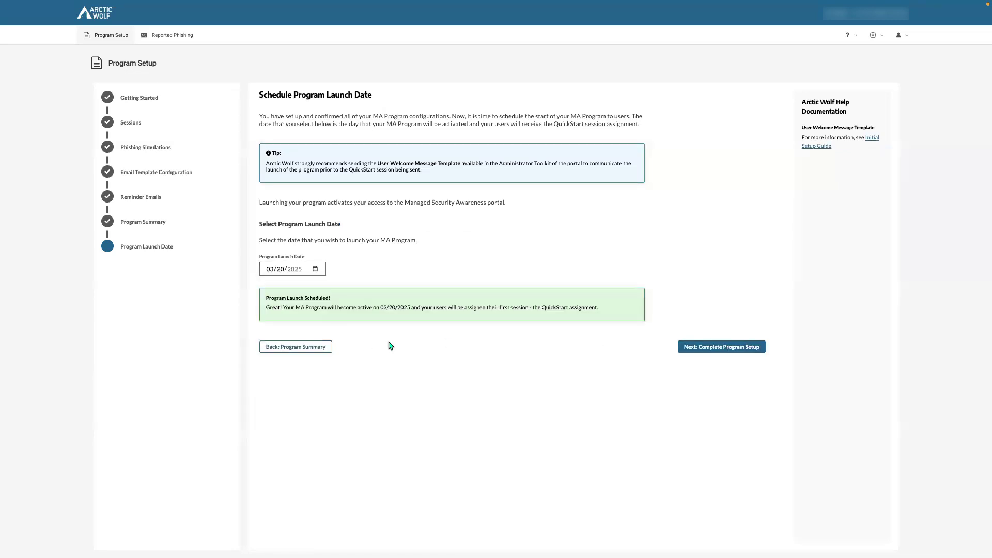
pyautogui.click(722, 347)
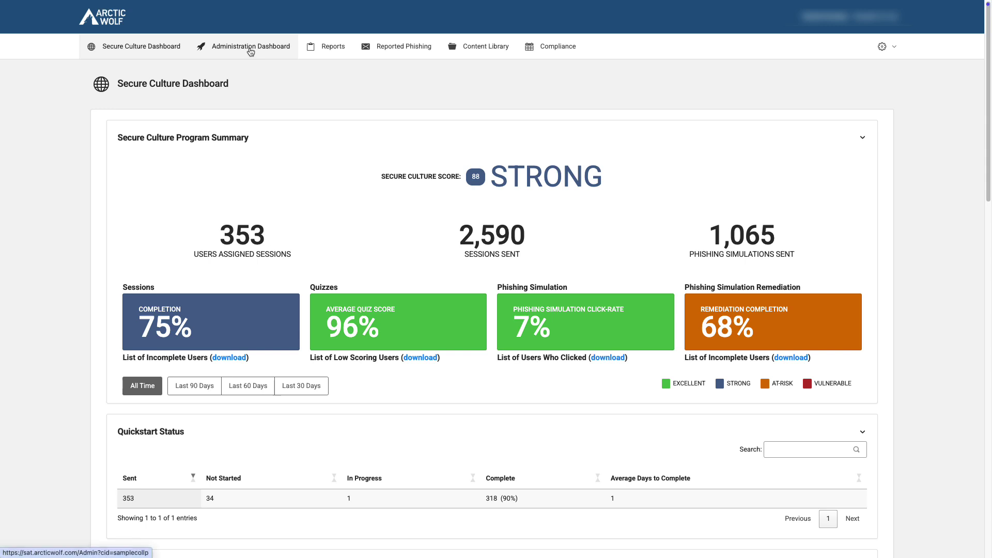
pyautogui.click(250, 50)
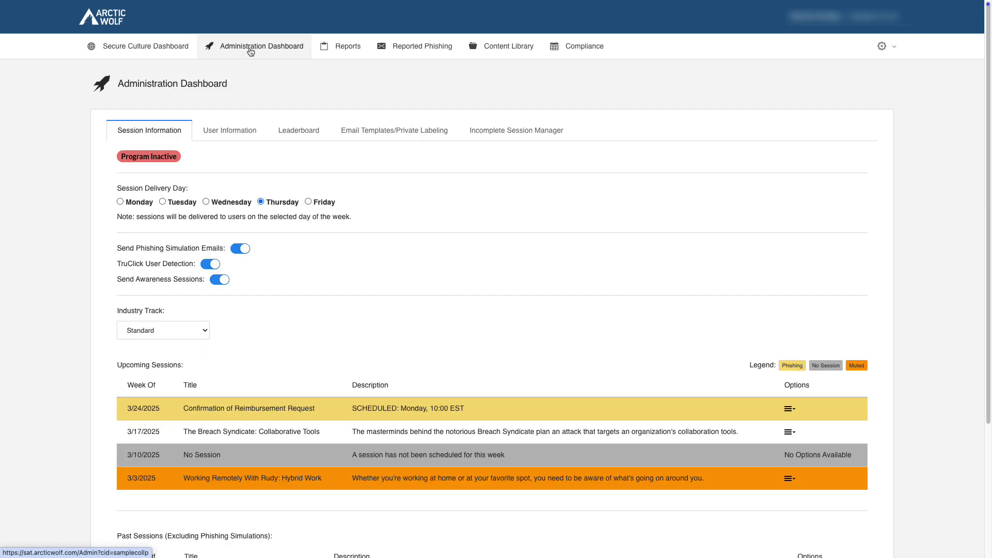